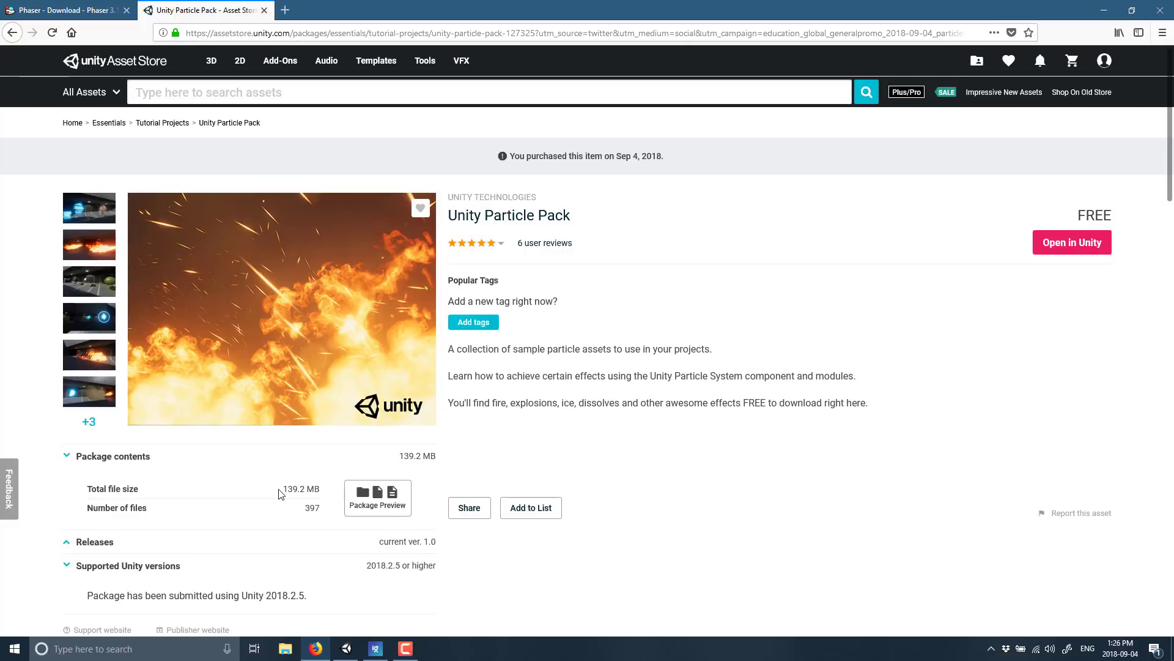
Review the Unity Particle Pack's package details on its store page and switch to the Unity editor
scroll(360, 566, "down", 2)
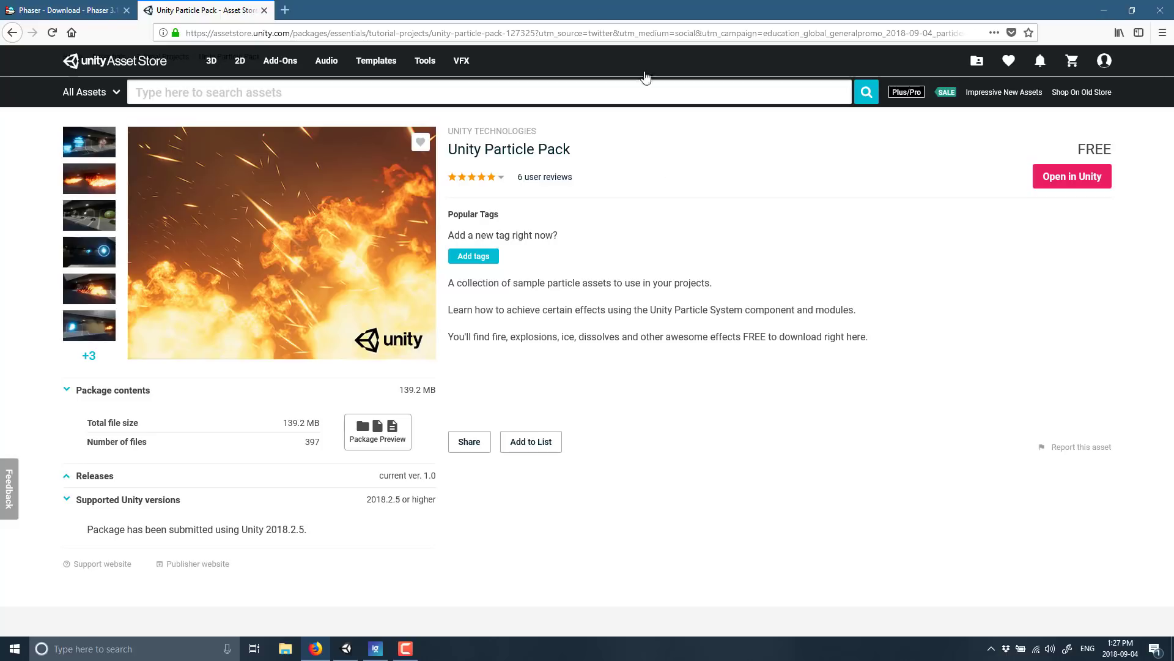
key("alt+Tab")
key("Tab")
key("Tab")
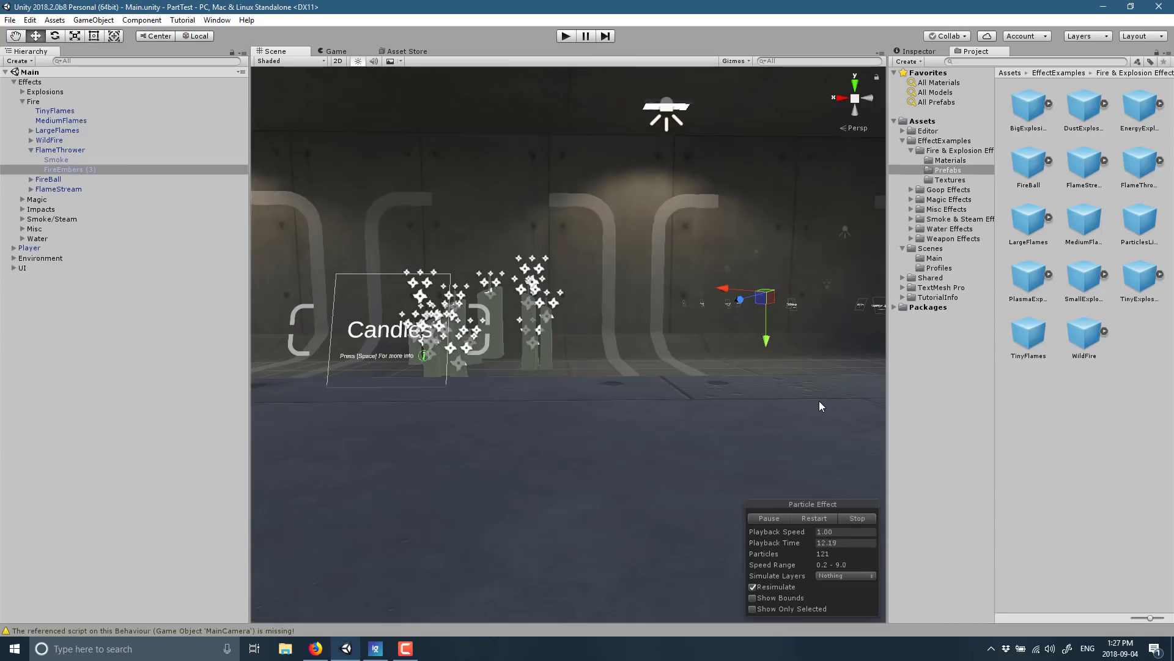
Collapse the Fire & Explosion Effects folder and browse the Prefabs and Textures folders of Water Effects in the project assets
right_click_drag(820, 402, 427, 216)
key("w")
left_click(911, 150)
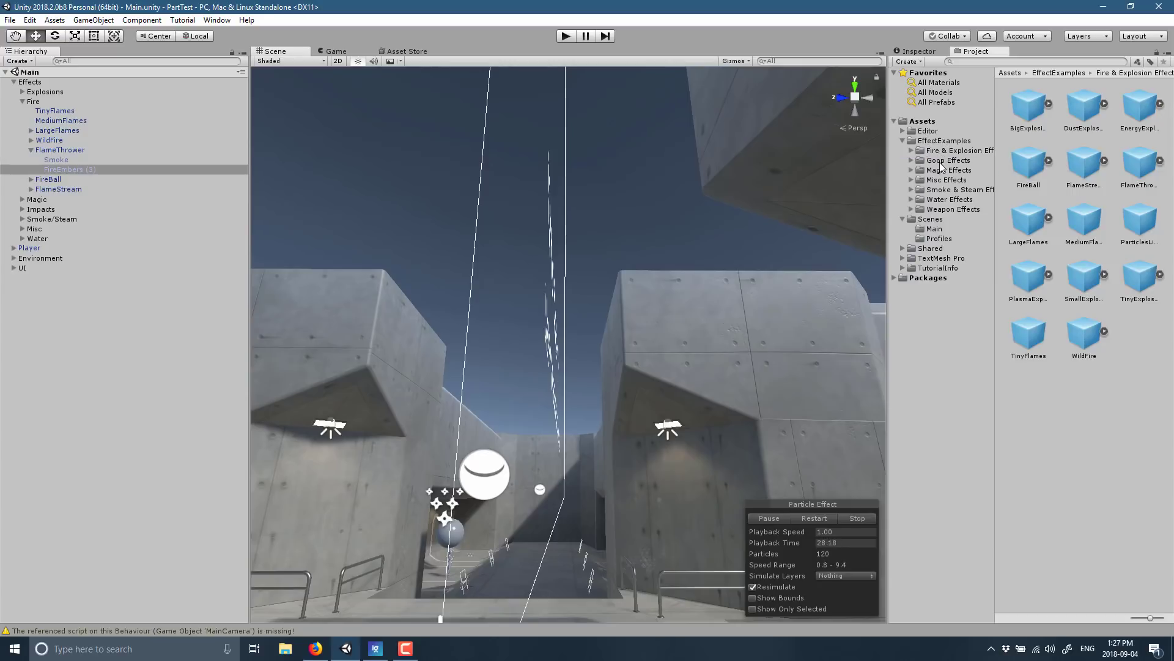
left_click(911, 199)
left_click(939, 228)
left_click(1043, 104)
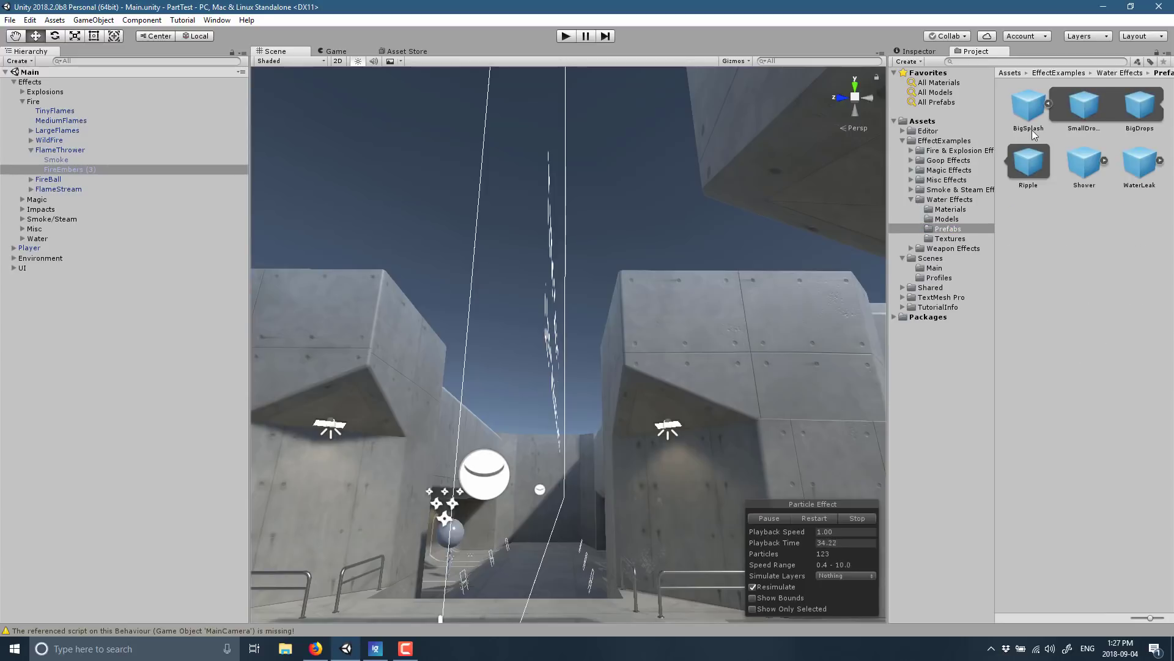
left_click(945, 238)
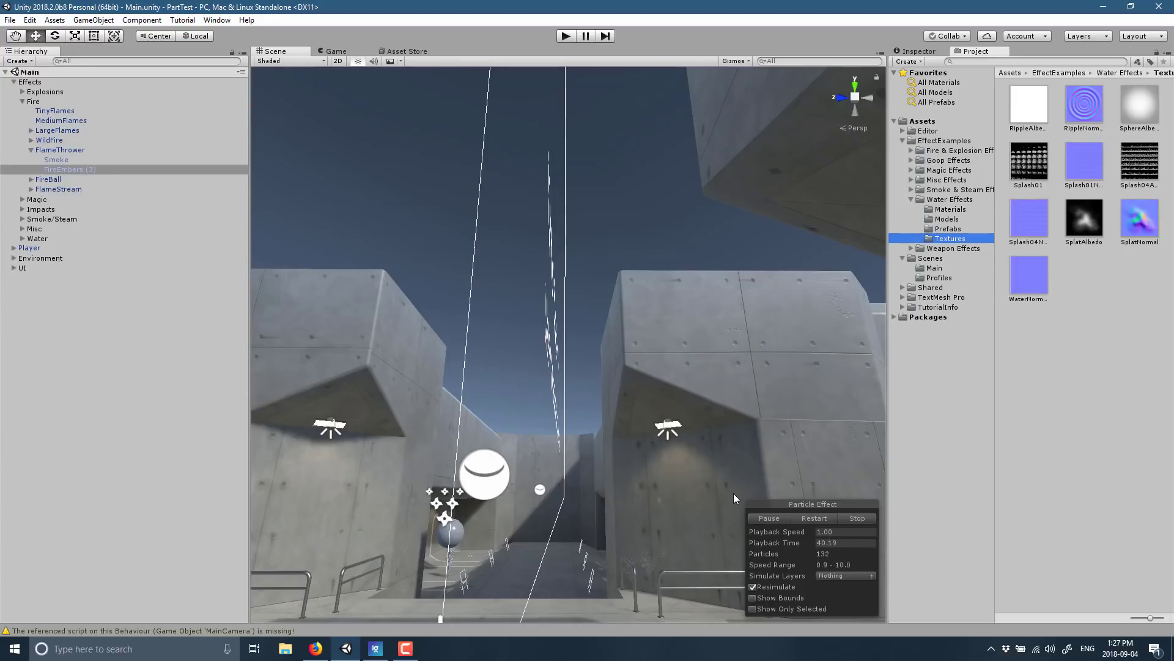
Run the Main scene in play mode and show the information text of the Energy Explosion exhibit
right_click_drag(732, 493, 85, 518)
key("w")
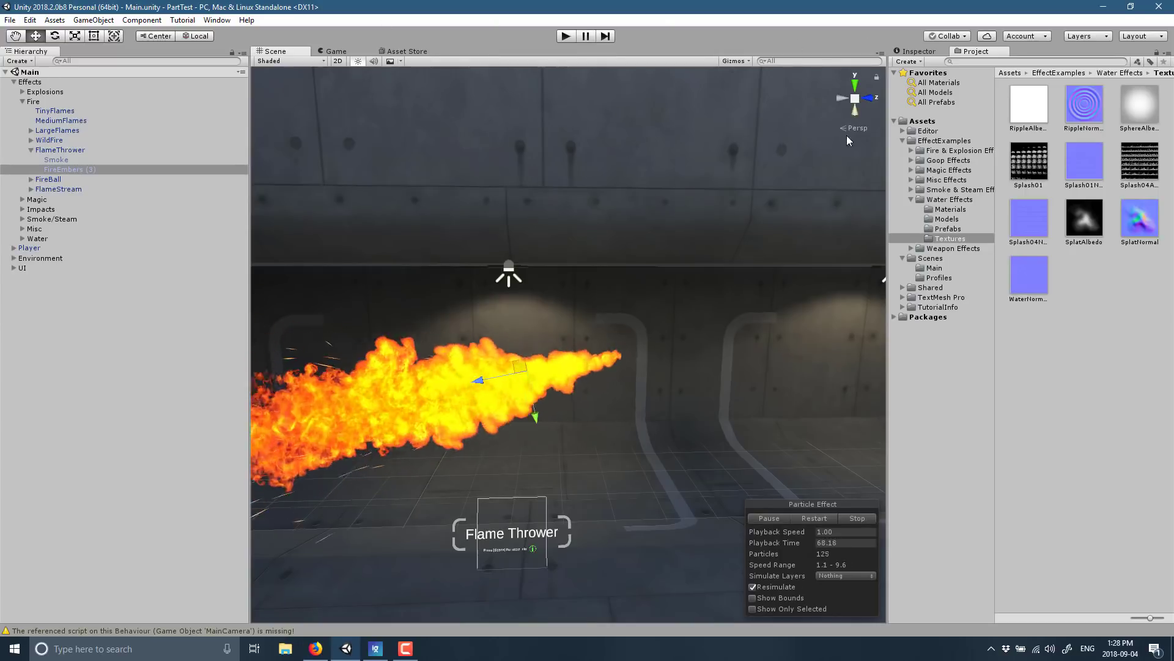
left_click(567, 35)
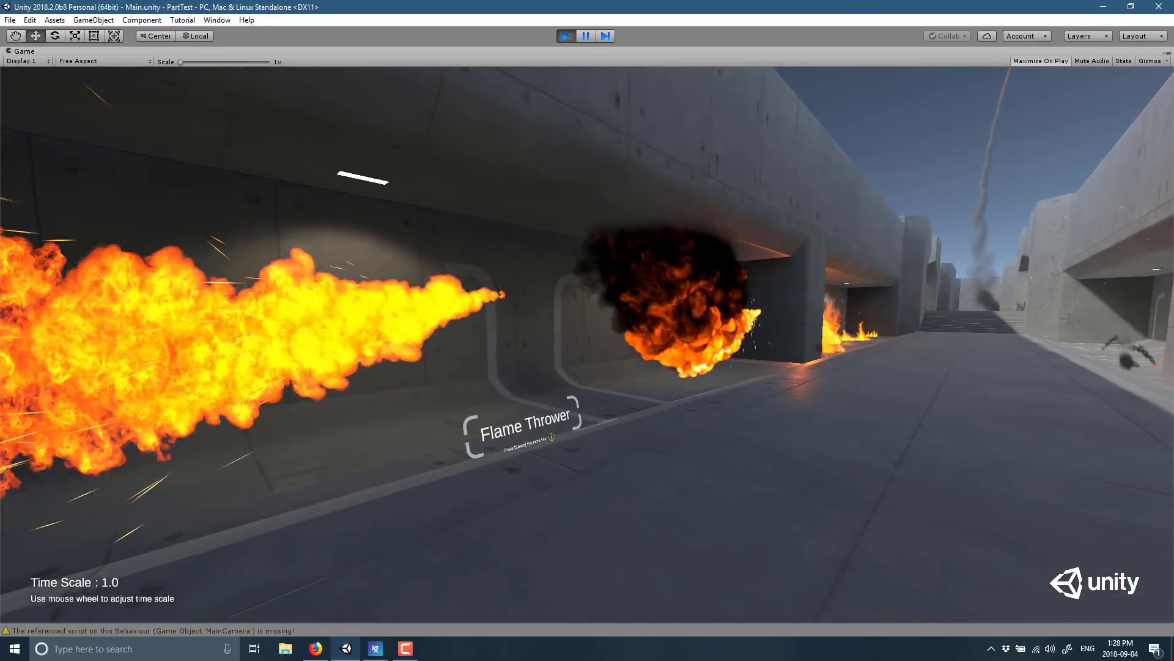
key("Right")
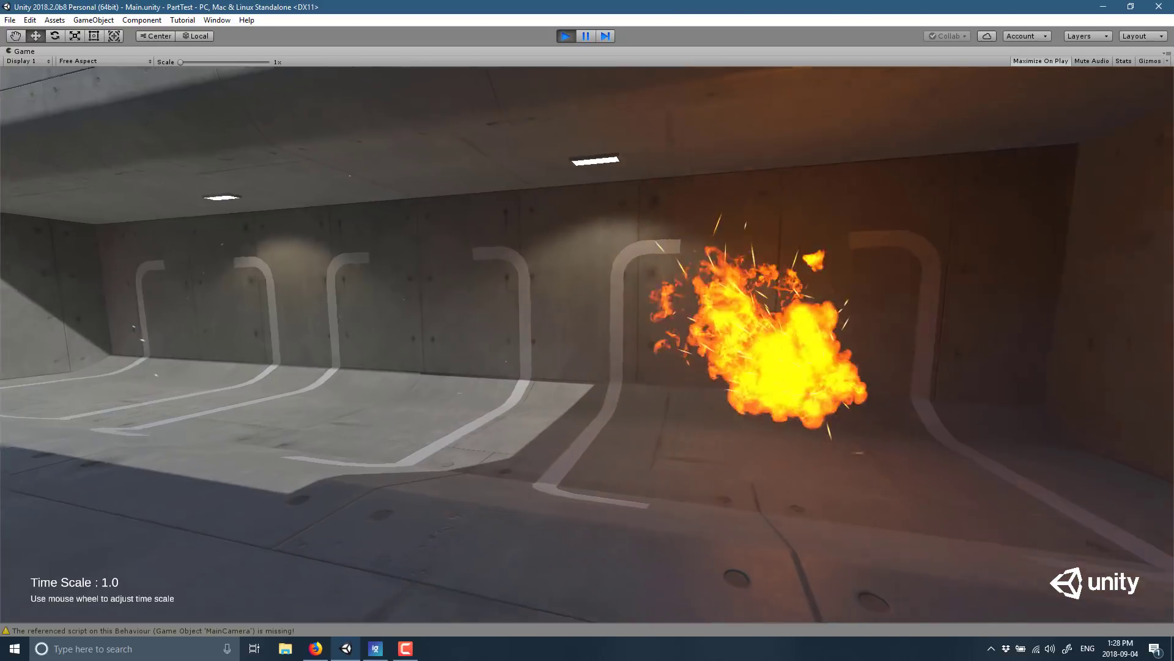
key("Right")
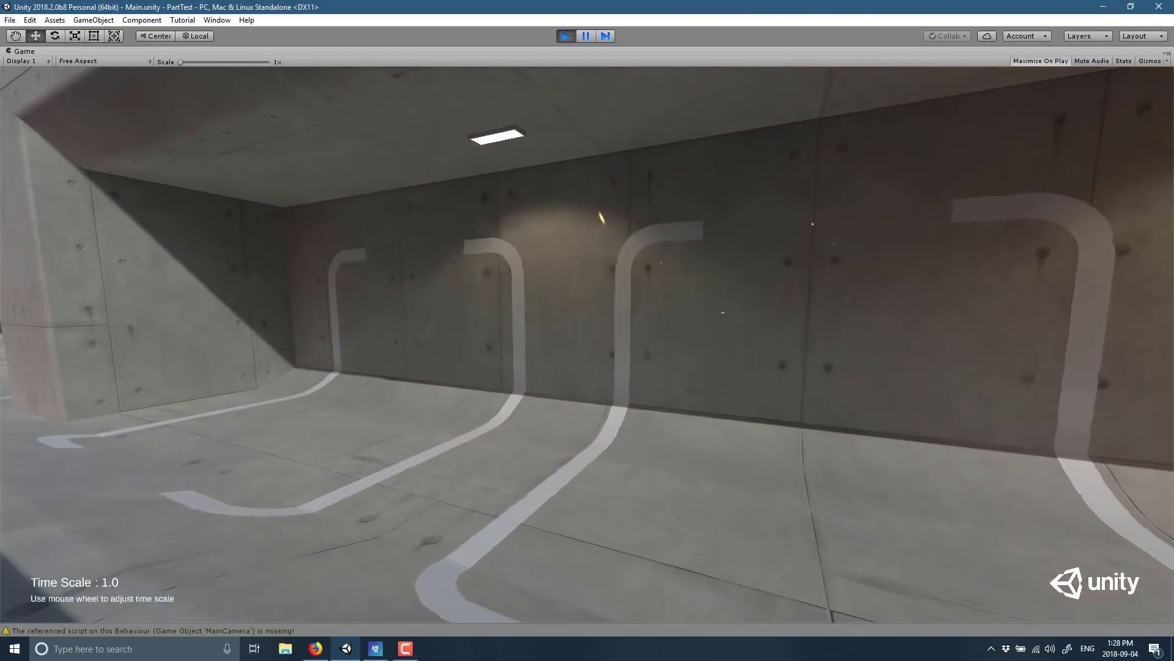
key("Right")
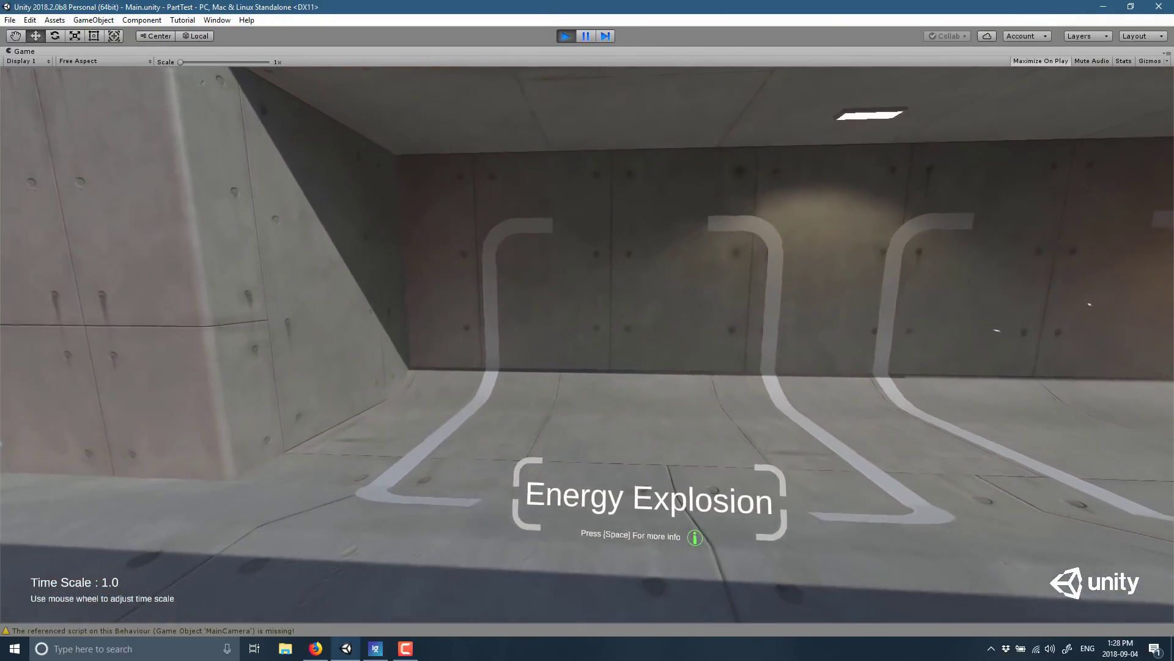
key("space")
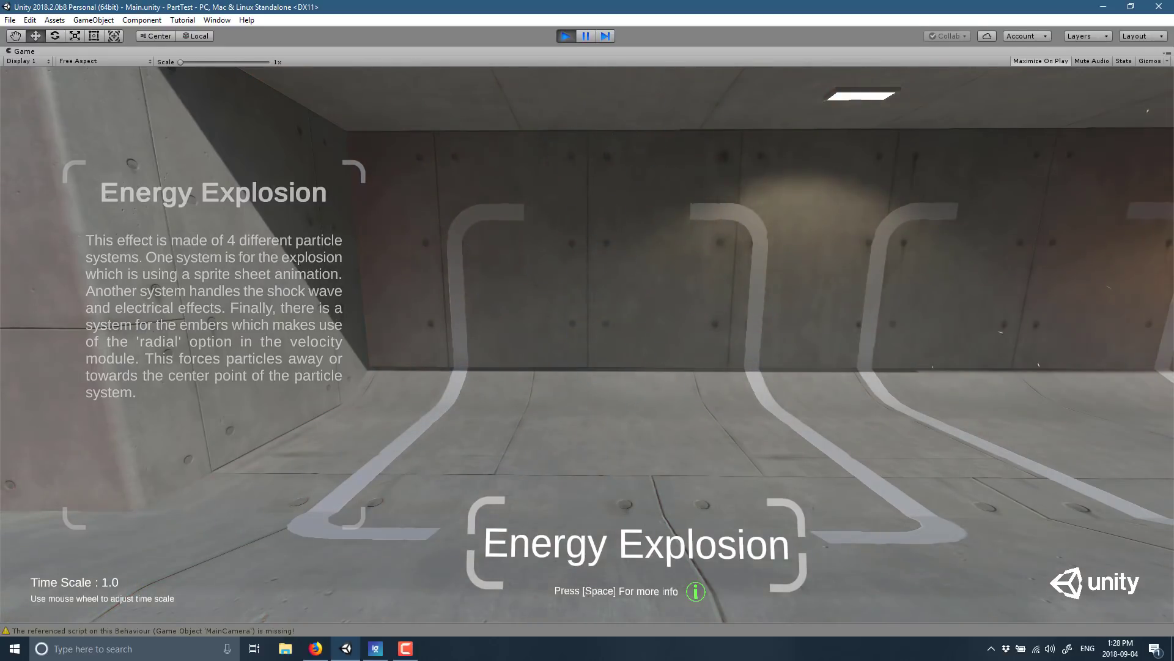
Tour the fire exhibits in the running scene, from the flame jets past Large Flames to Tiny Flames
key("Right")
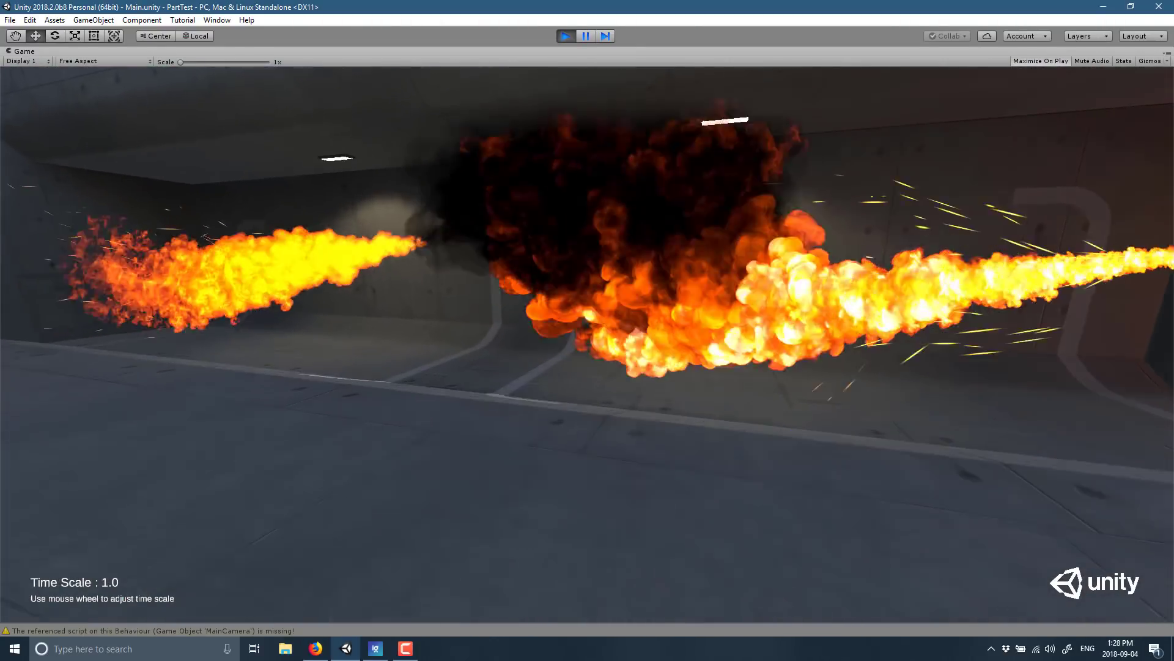
key("Right")
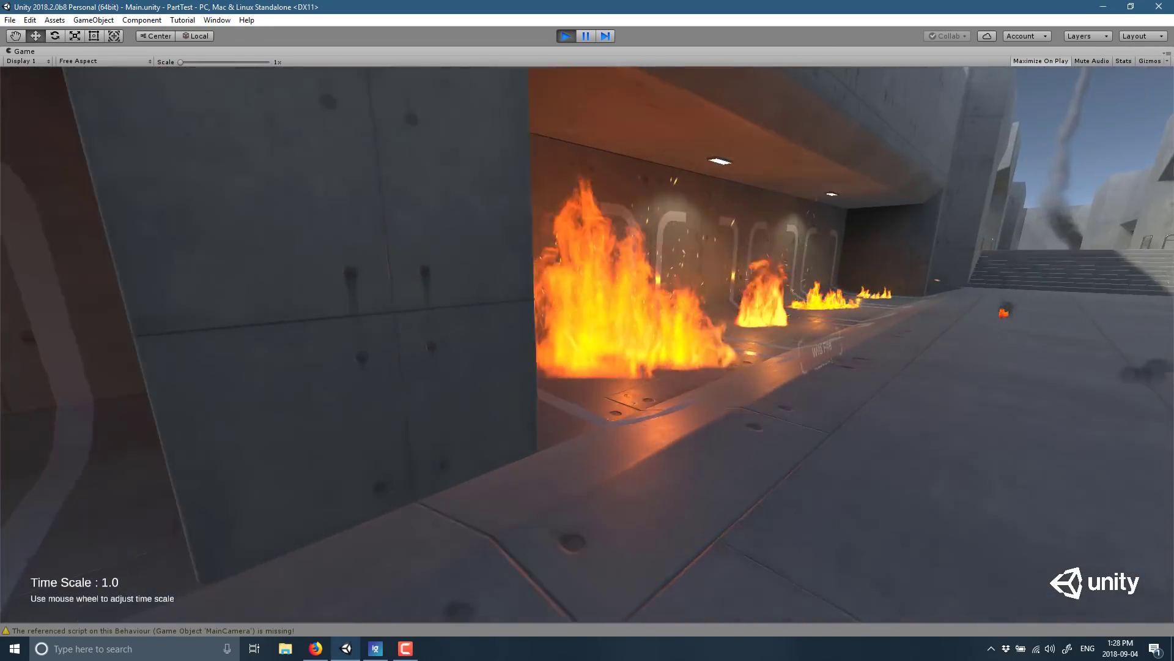
key("Right")
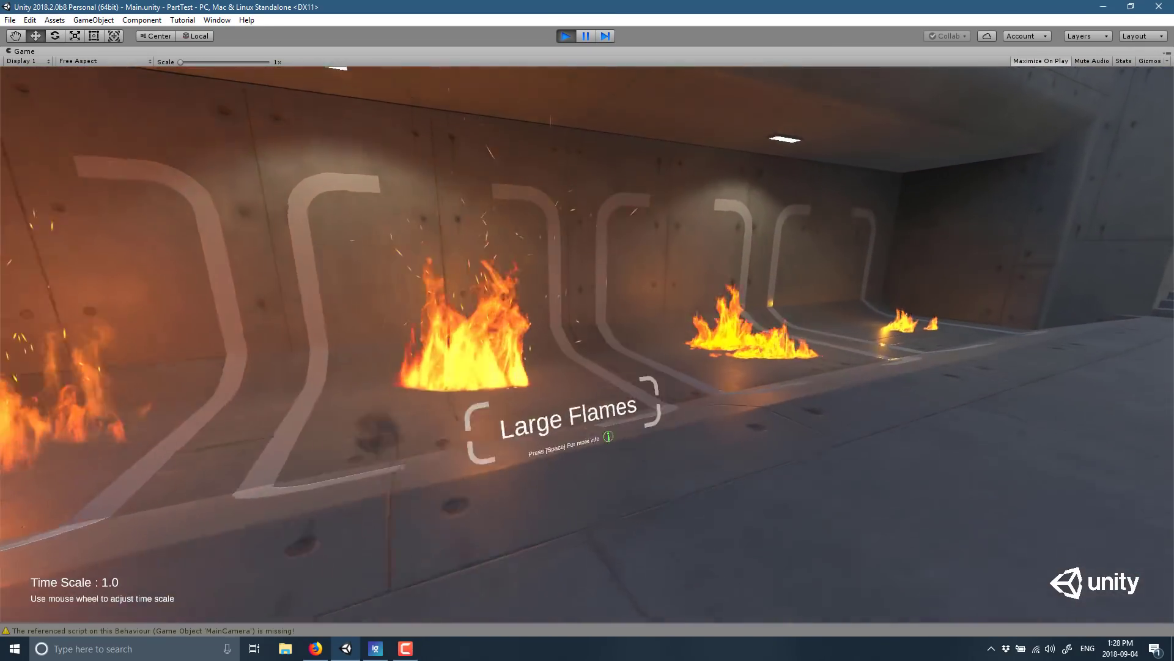
key("Right")
key("Left")
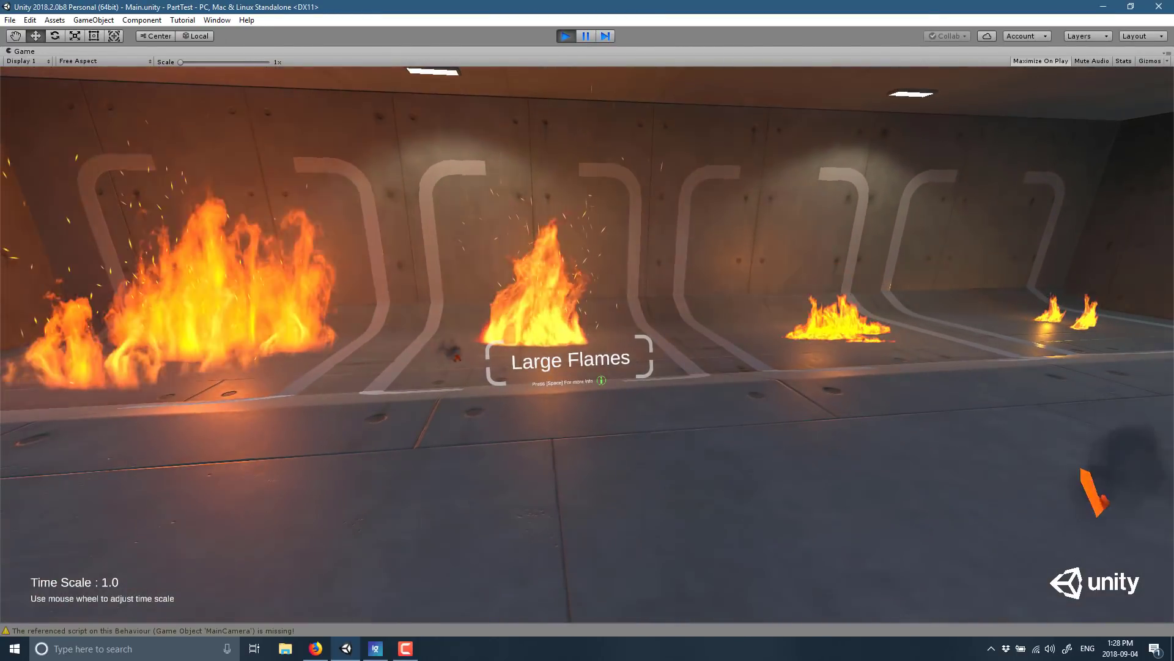
key("Right")
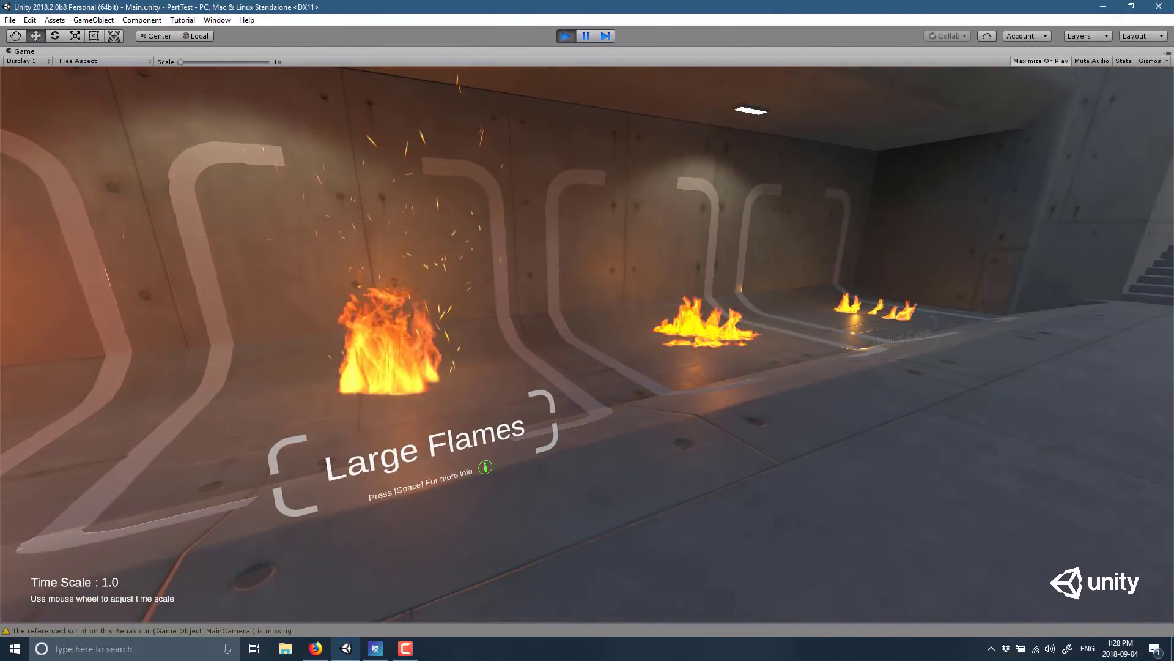
key("Right")
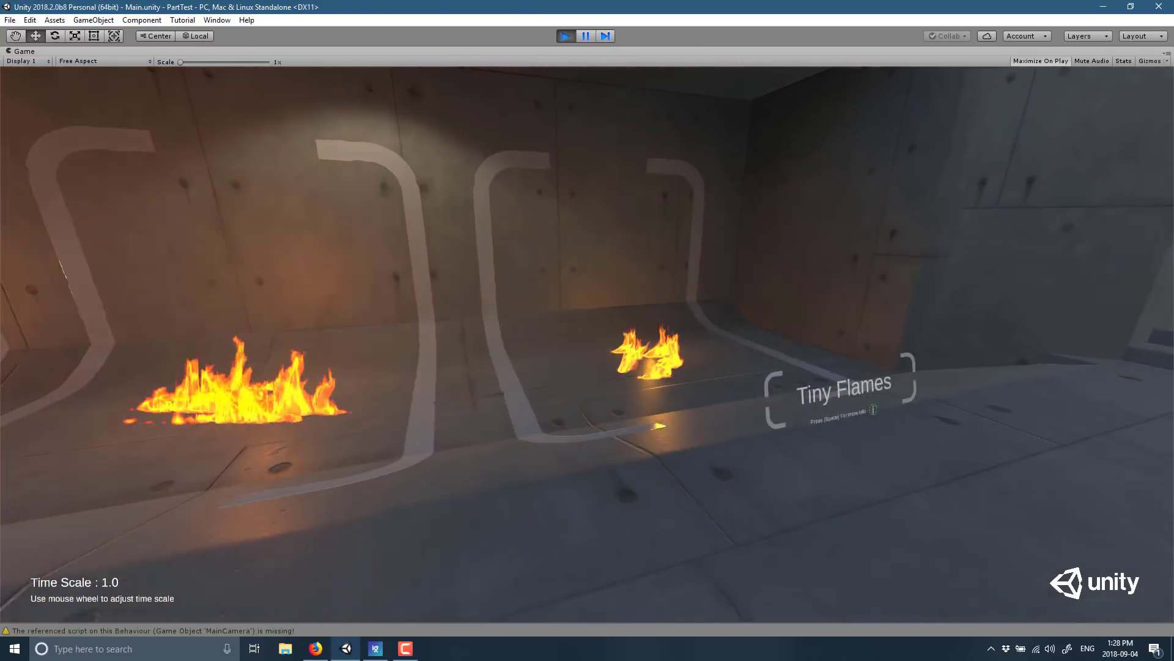
Head back past Medium Flames and view the Big Explosion exhibit and its neighbouring bays
key("Left")
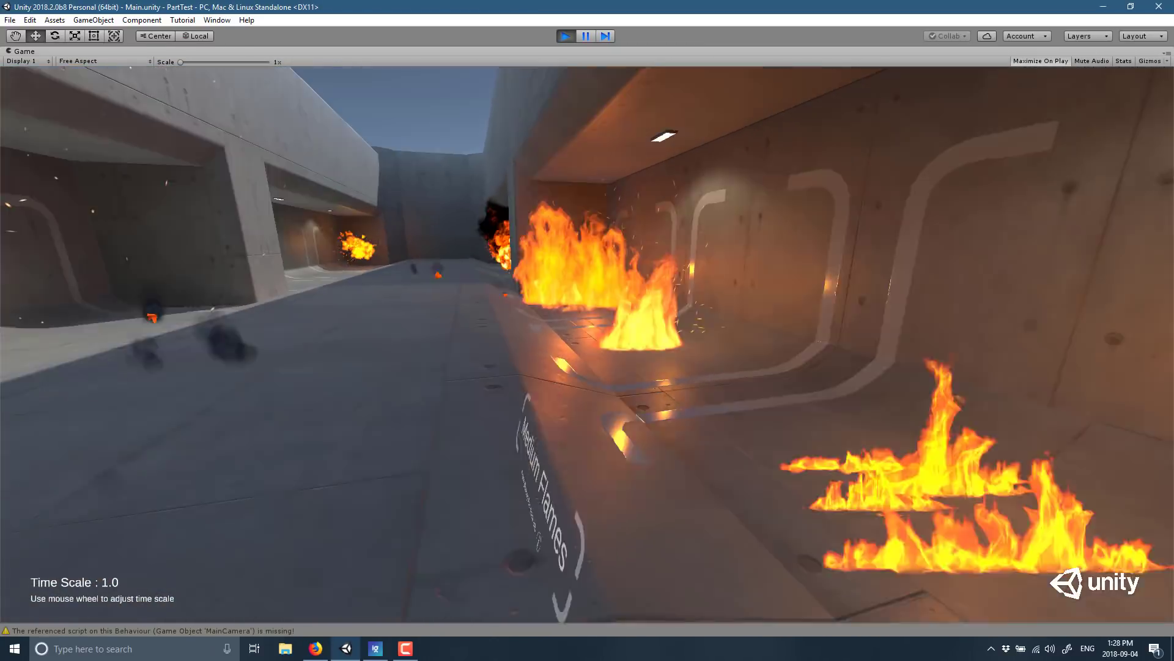
key("Left")
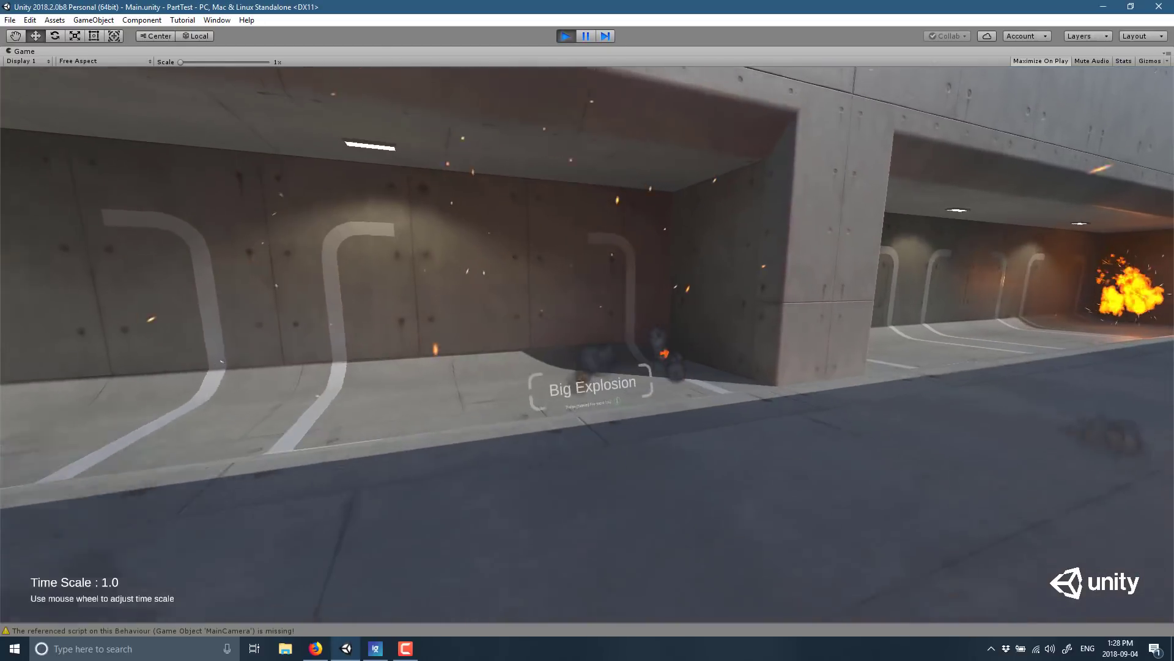
key("Left")
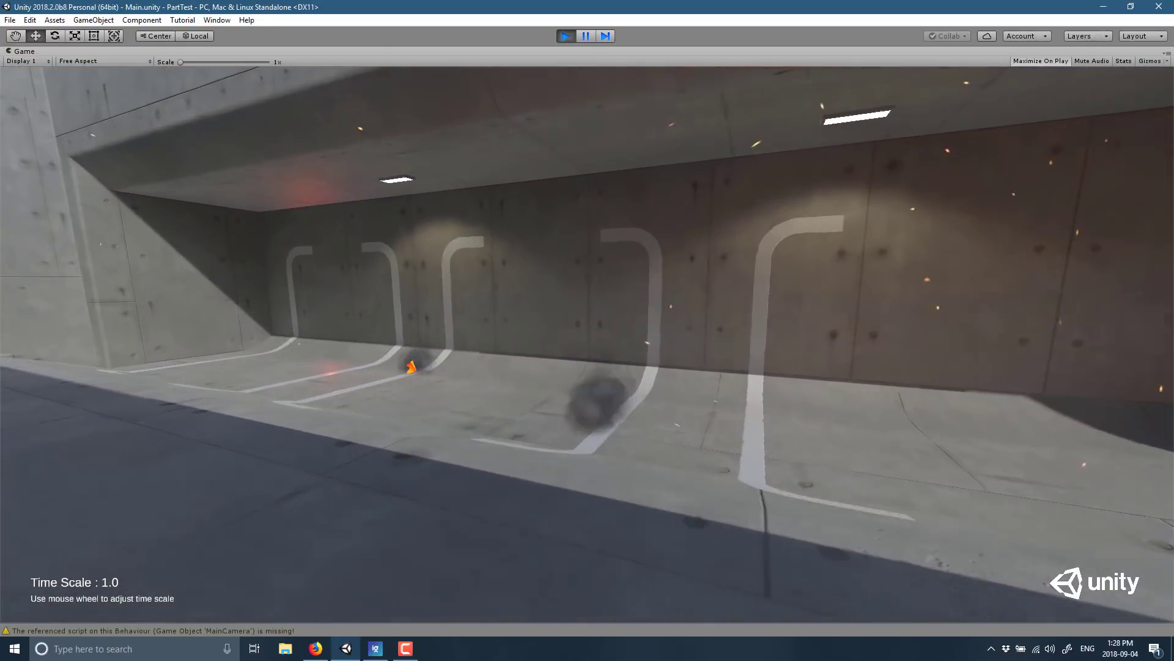
key("Left")
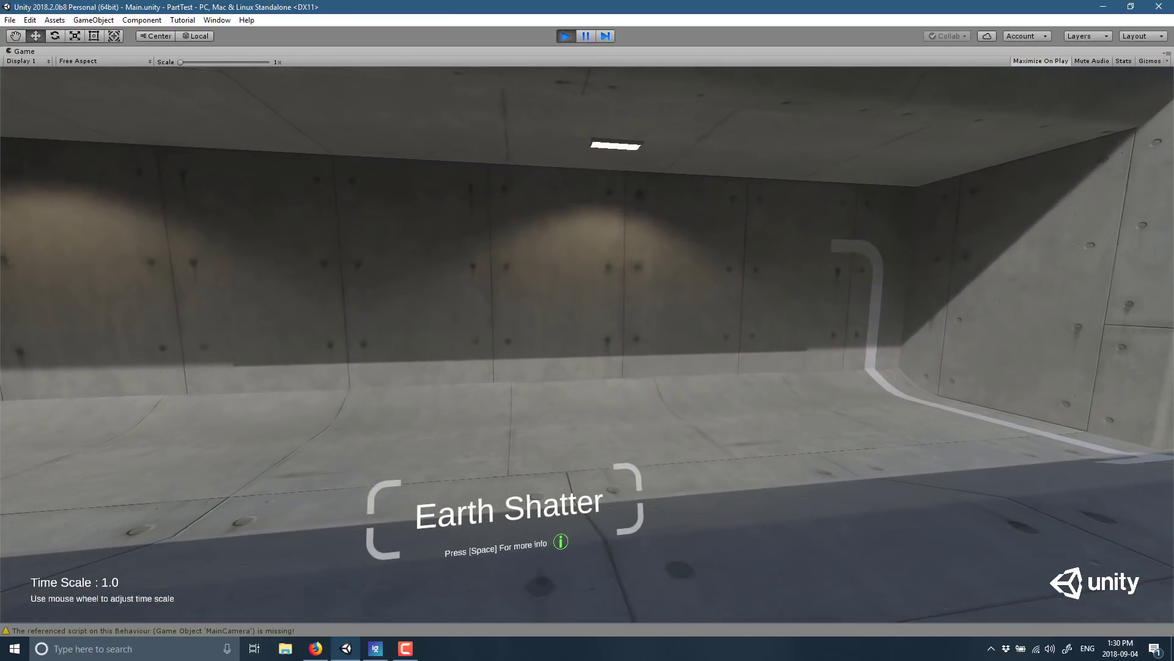
Show the Earth Shatter information text and view the Sand, Stone, Metal and Flesh Impact exhibits with their descriptions
key("space")
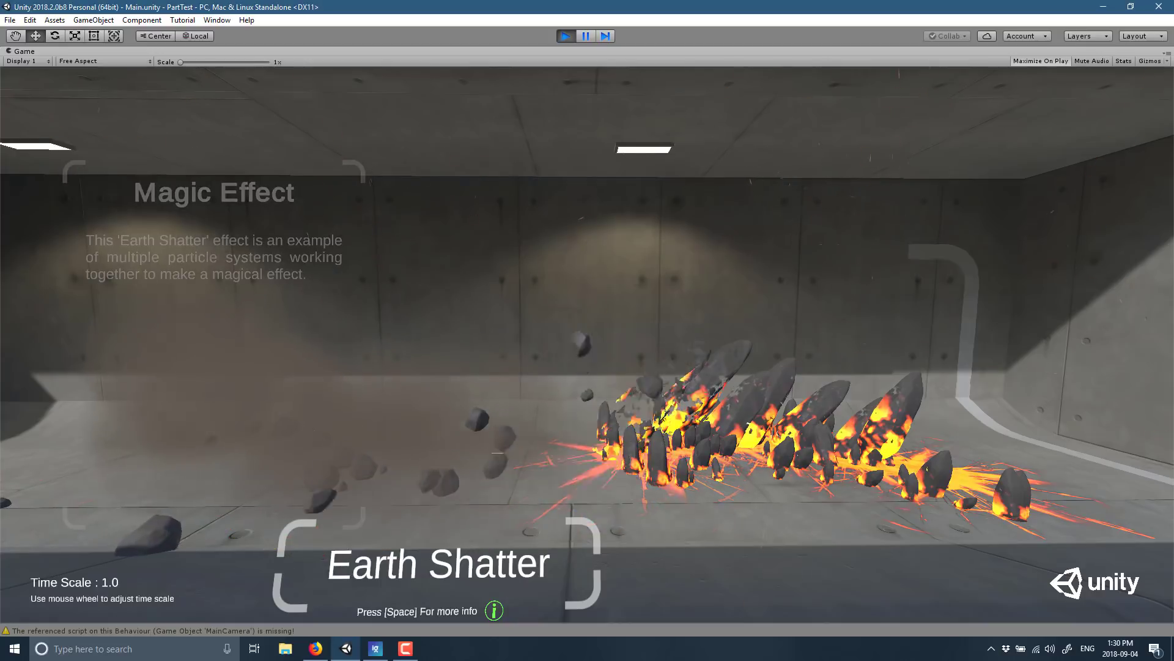
key("Right")
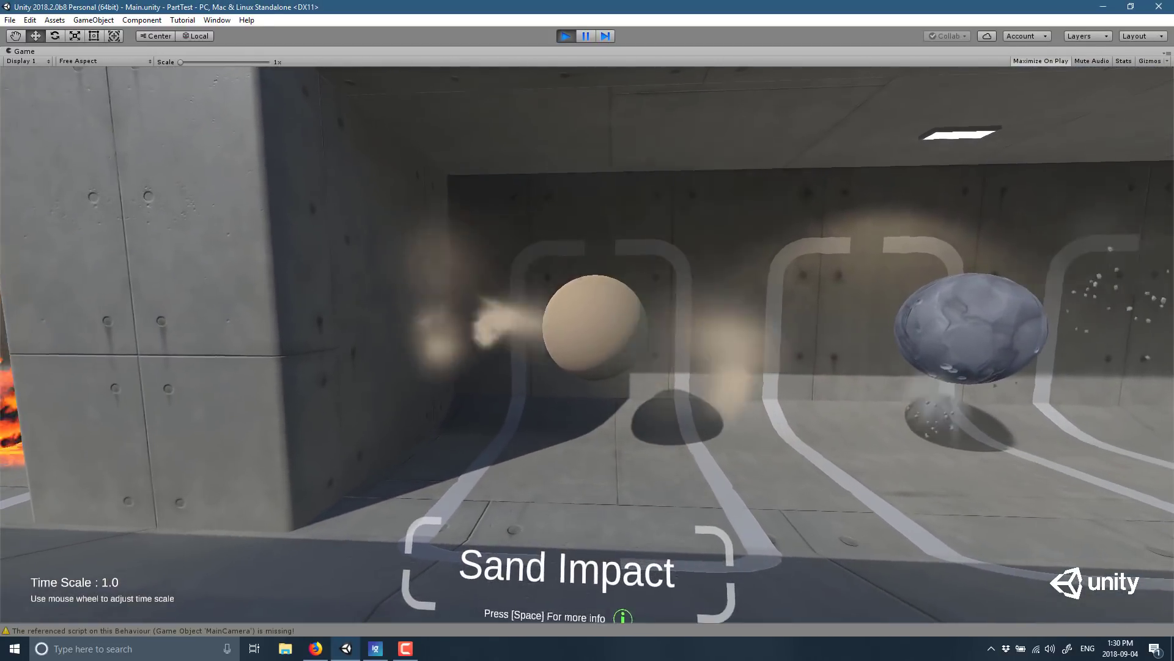
key("space")
key("Right")
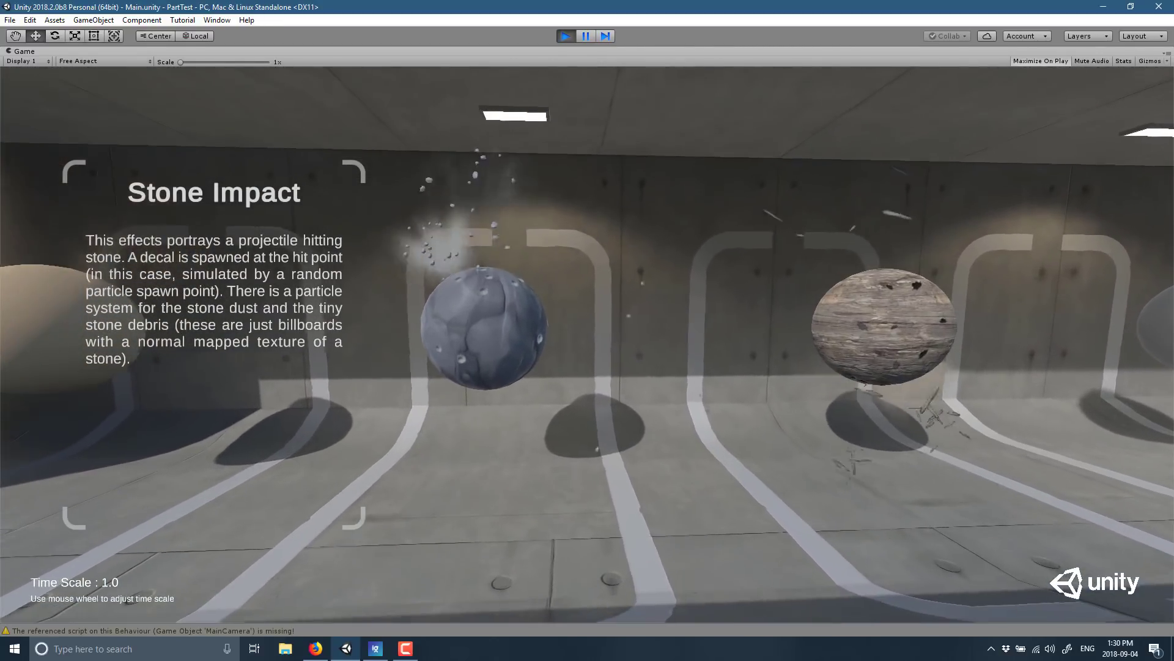
key("Right")
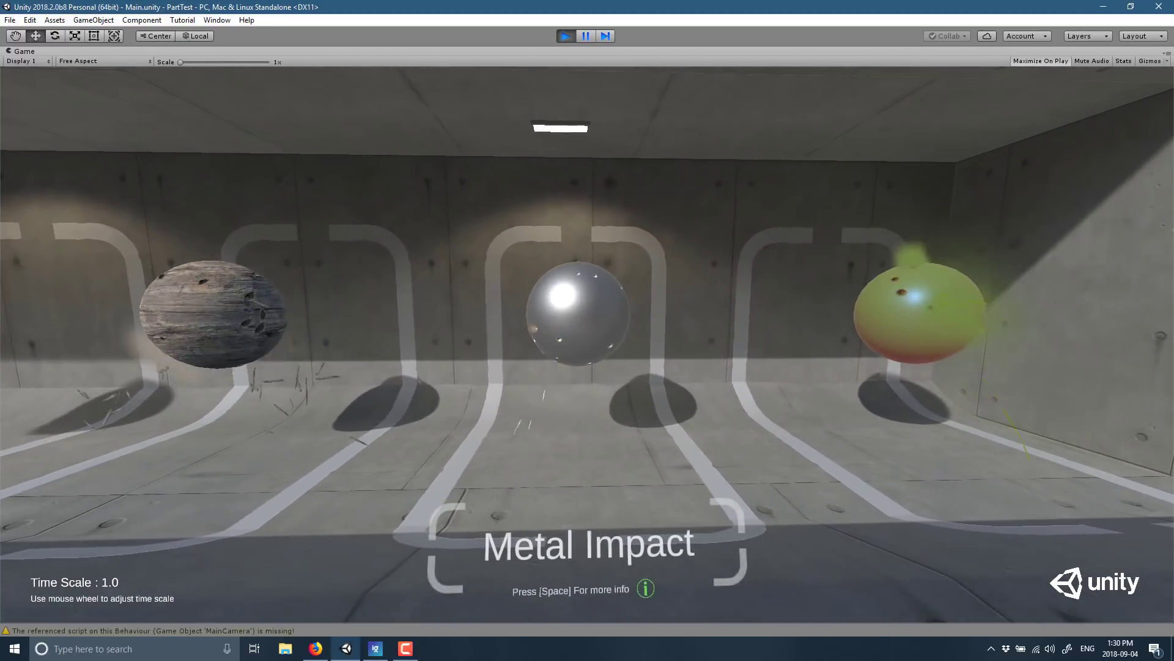
key("Right")
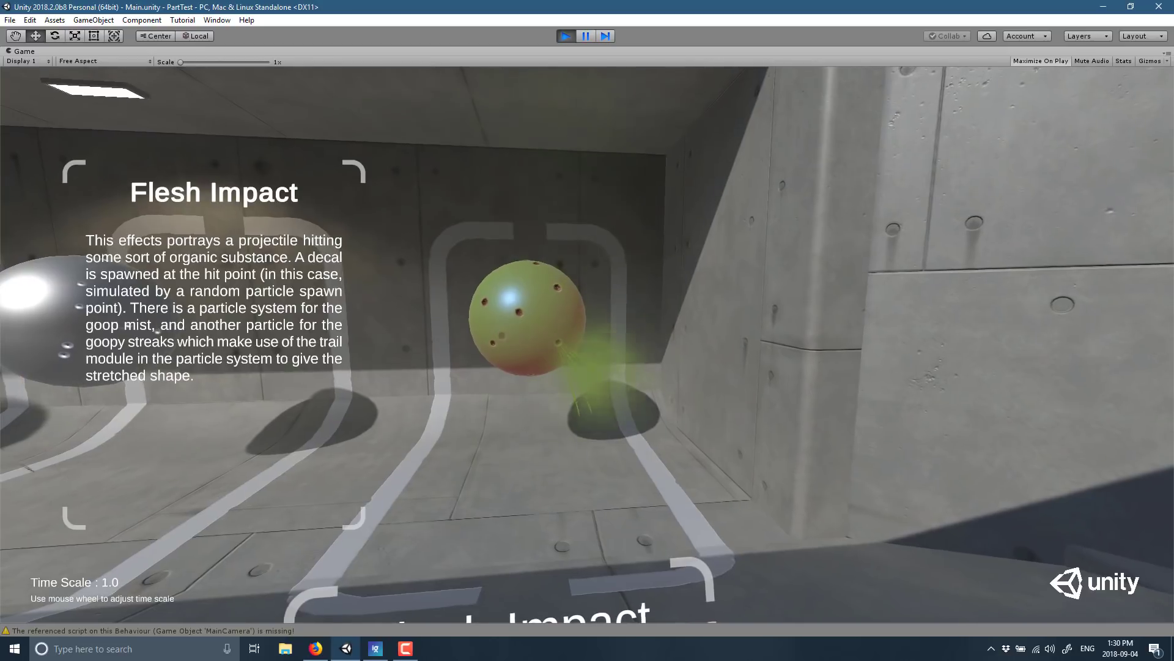
key("Right")
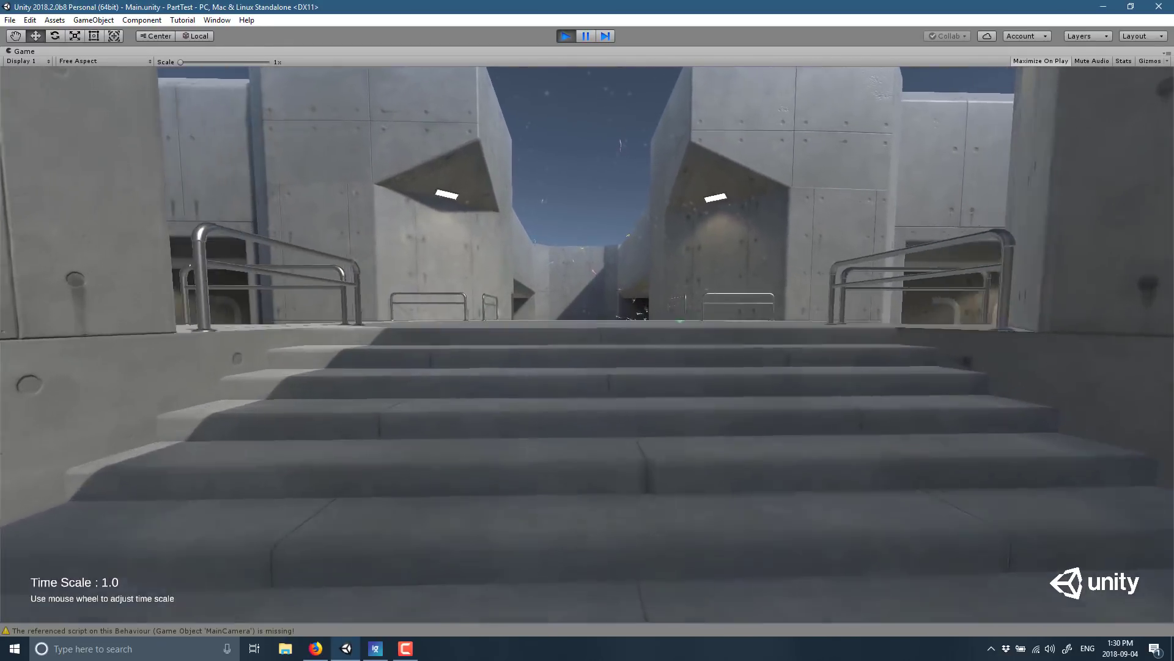